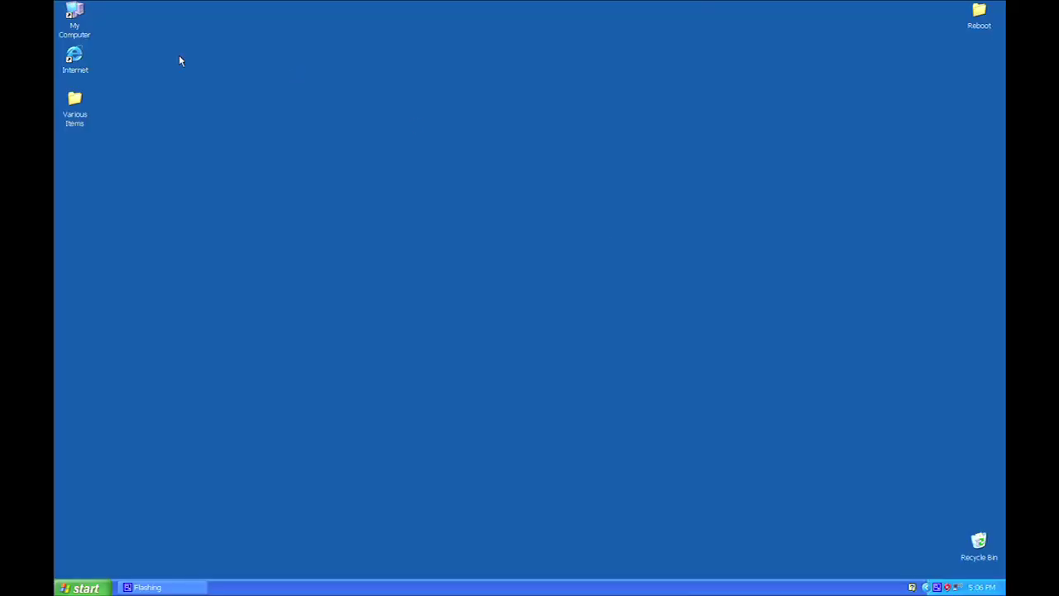
- Open Internet Explorer and go to download.hotspotpa.com
{"action": "double_click", "coordinate": [74, 57]}
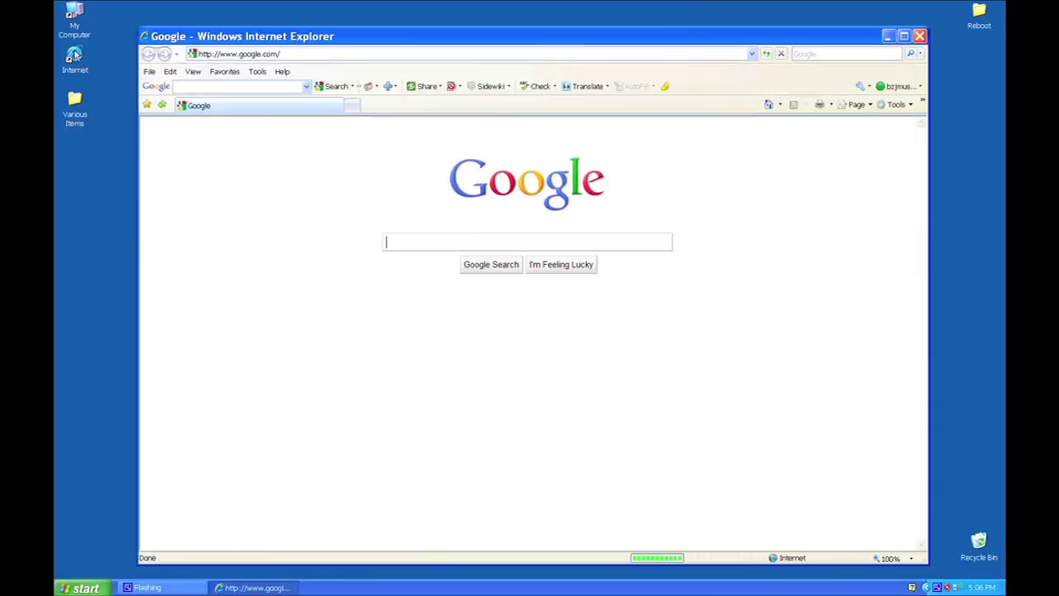
{"action": "left_click", "coordinate": [285, 55]}
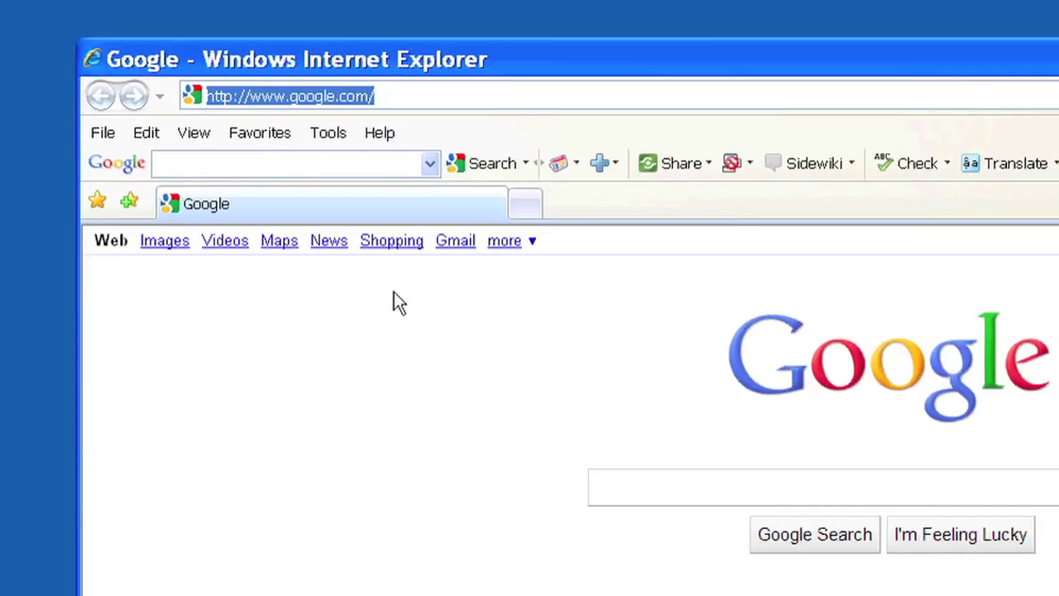
{"action": "type", "text": "dow"}
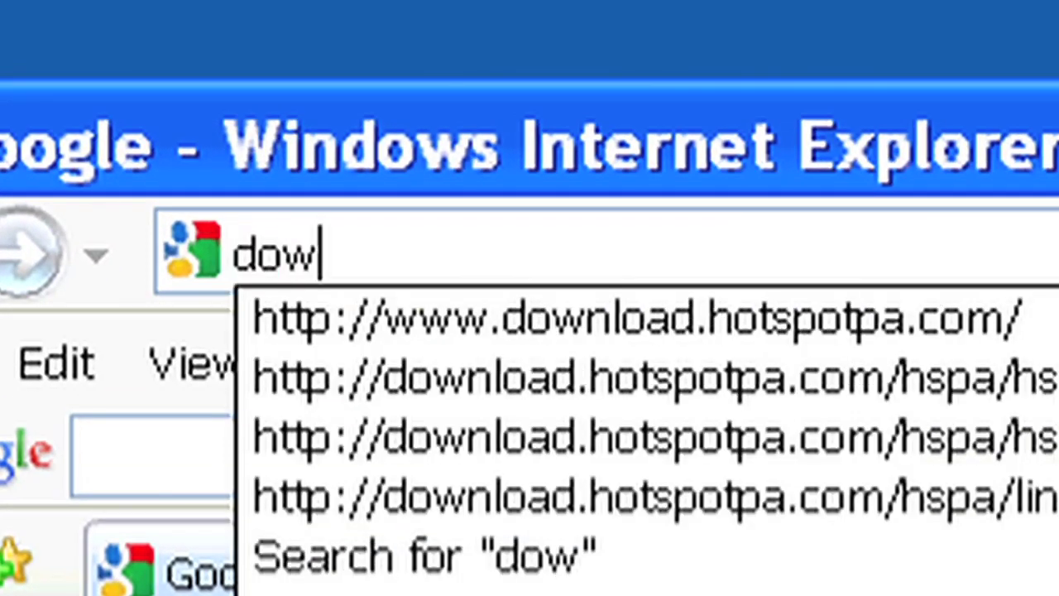
{"action": "type", "text": "nload.hot"}
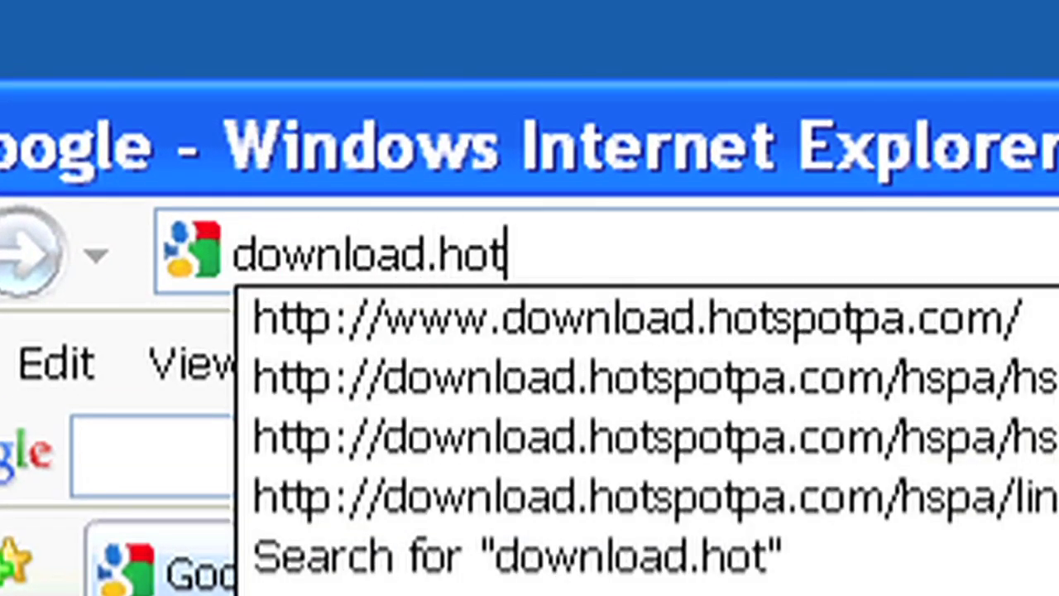
{"action": "type", "text": "spotpa.com"}
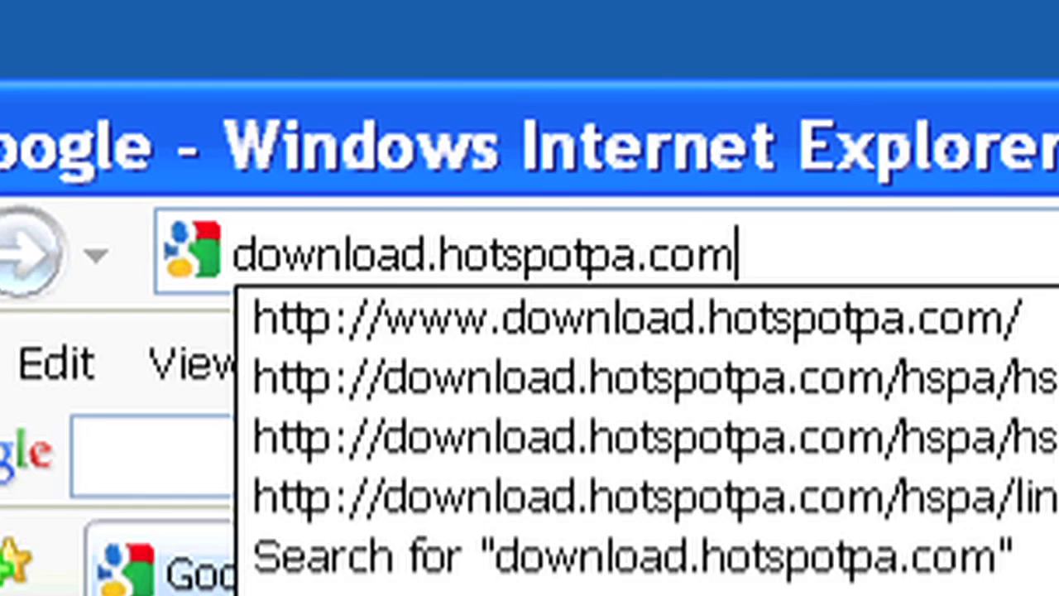
{"action": "key", "text": "Return"}
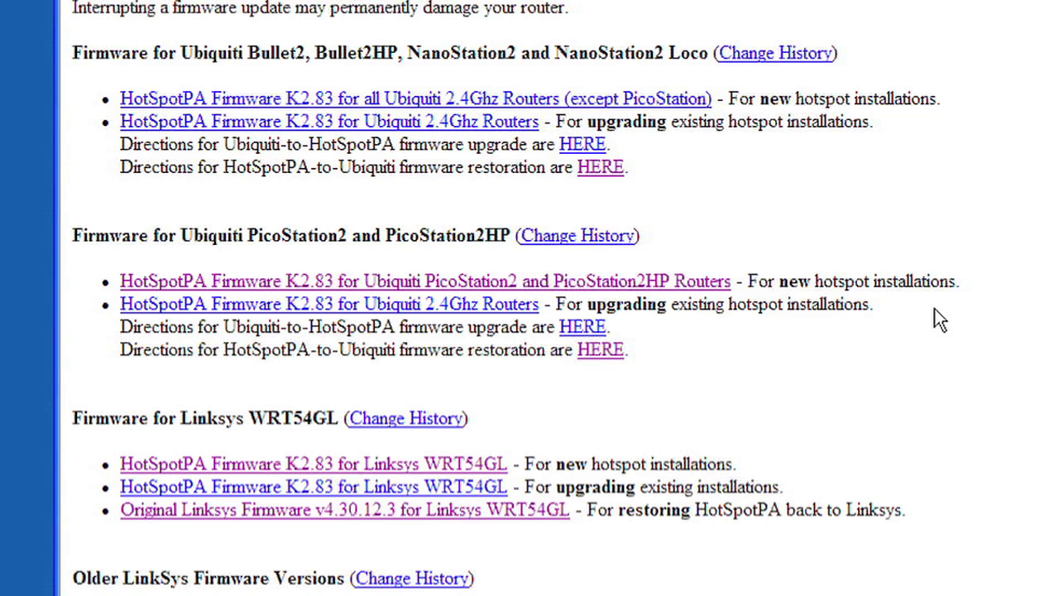
- Save the PicoStation2 firmware hspa-pico2-2.83.bin to the desktop
{"action": "left_click", "coordinate": [618, 282]}
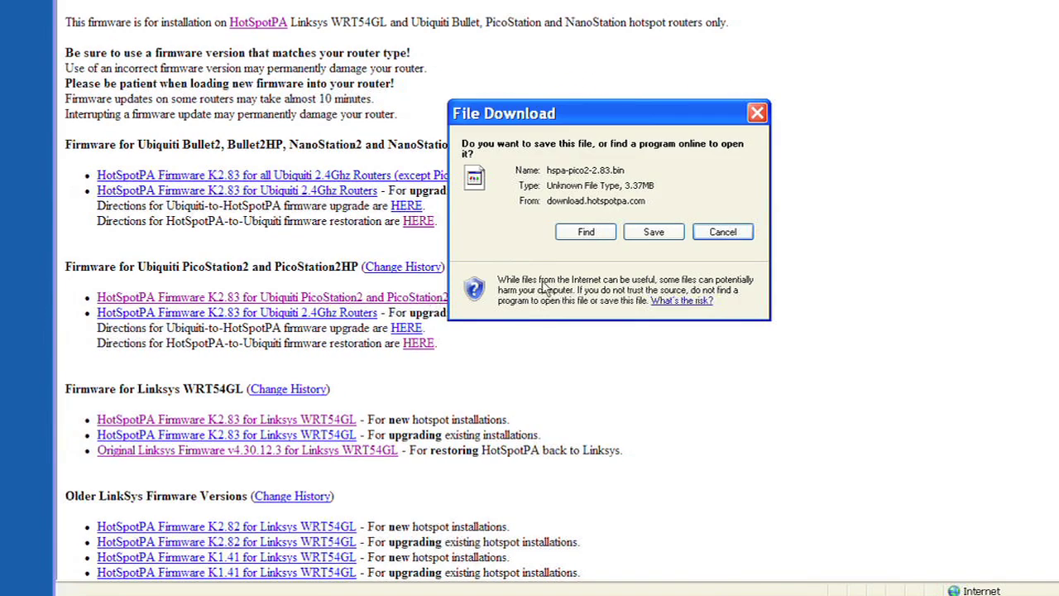
{"action": "left_click", "coordinate": [645, 234]}
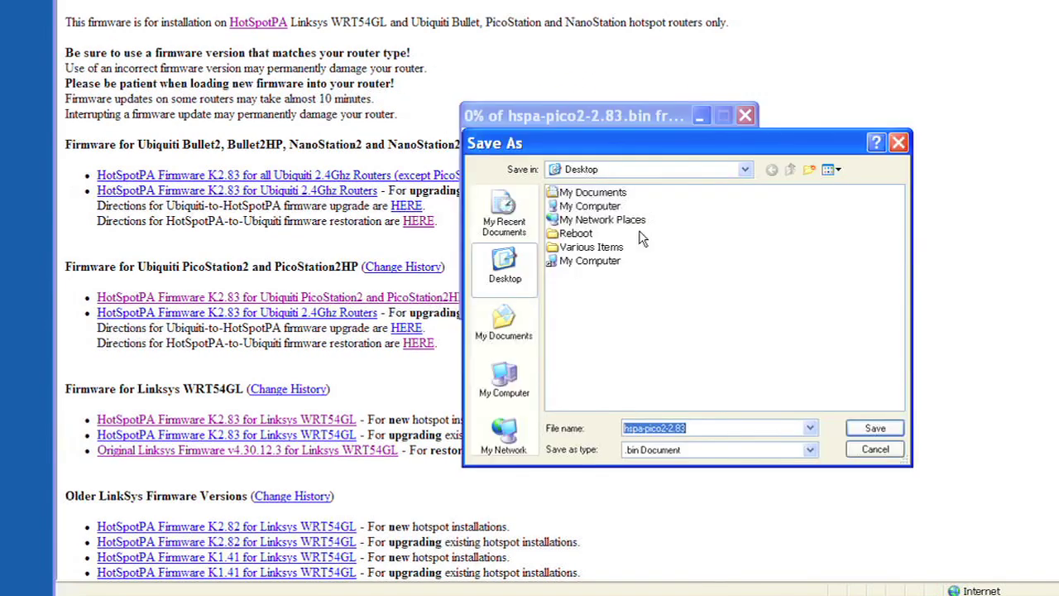
{"action": "left_click", "coordinate": [875, 428]}
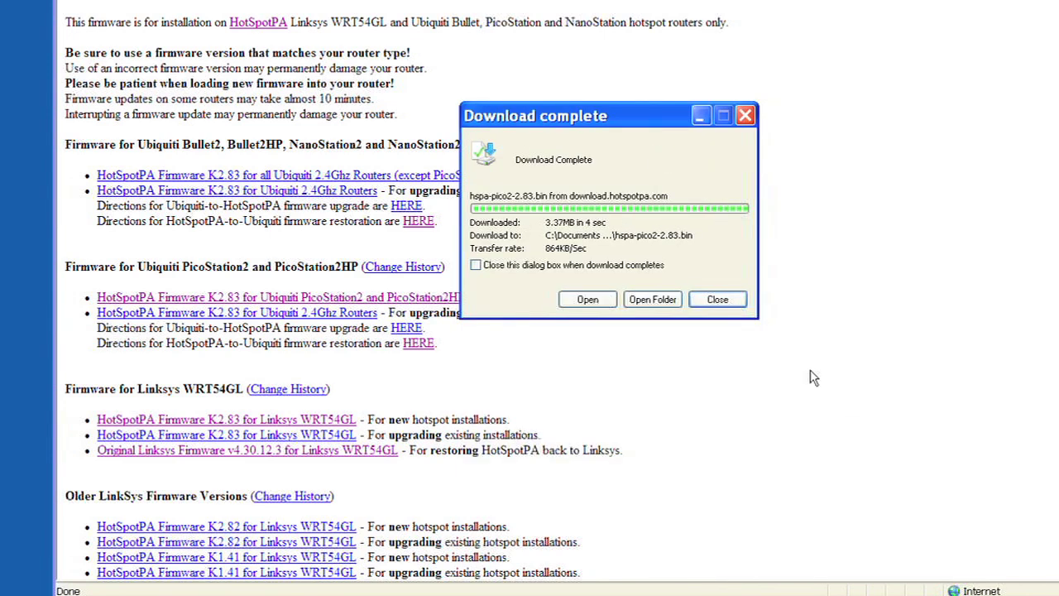
- Show Local Area Connection 2's TCP/IP properties: static IP 192.168.1.254, mask 255.255.255.0
{"action": "left_click", "coordinate": [716, 299]}
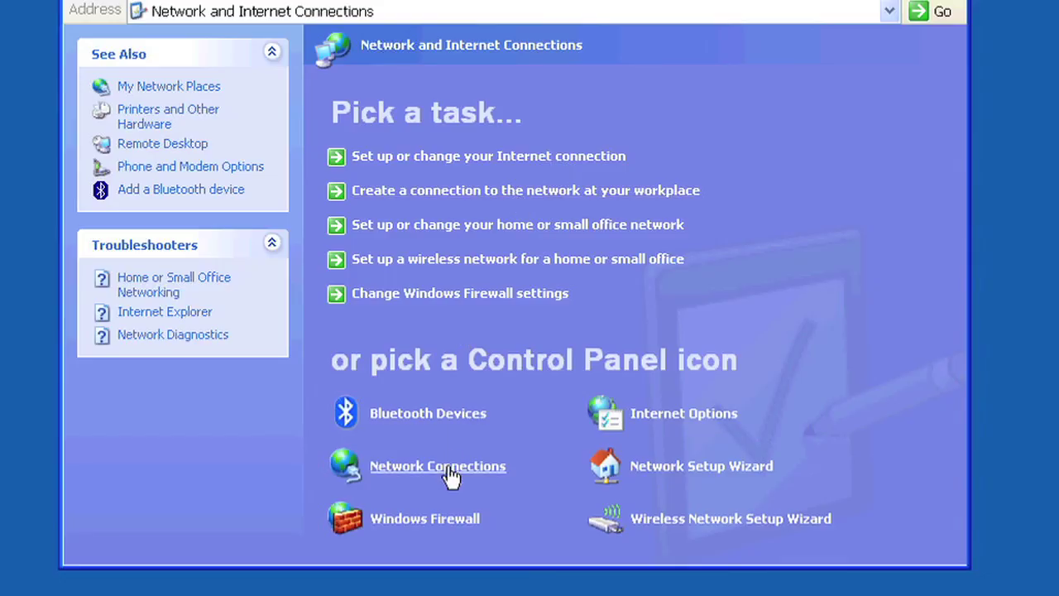
{"action": "left_click", "coordinate": [448, 467]}
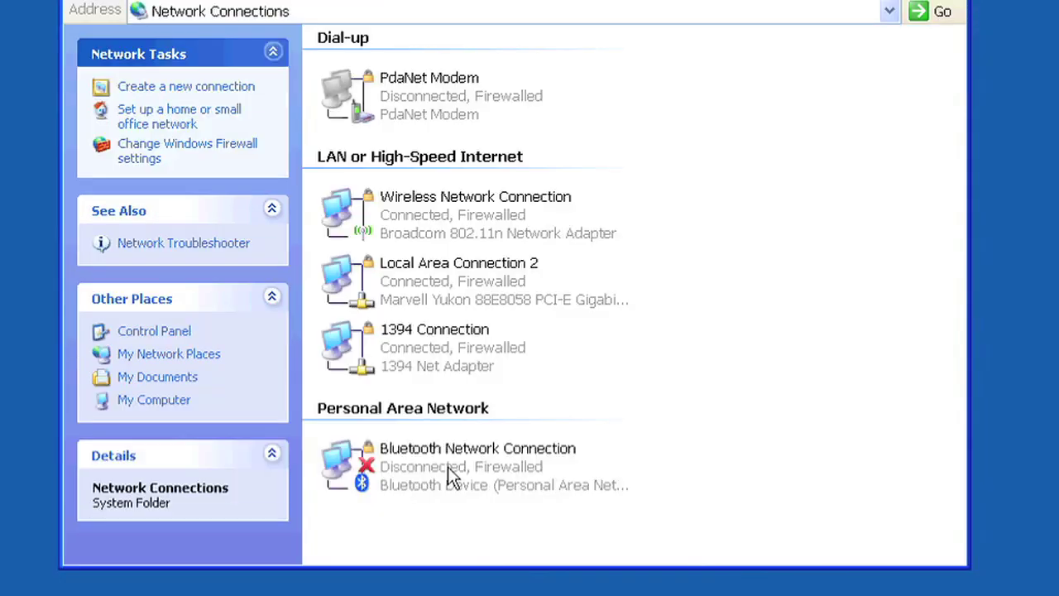
{"action": "left_click", "coordinate": [463, 283]}
{"action": "right_click", "coordinate": [462, 283]}
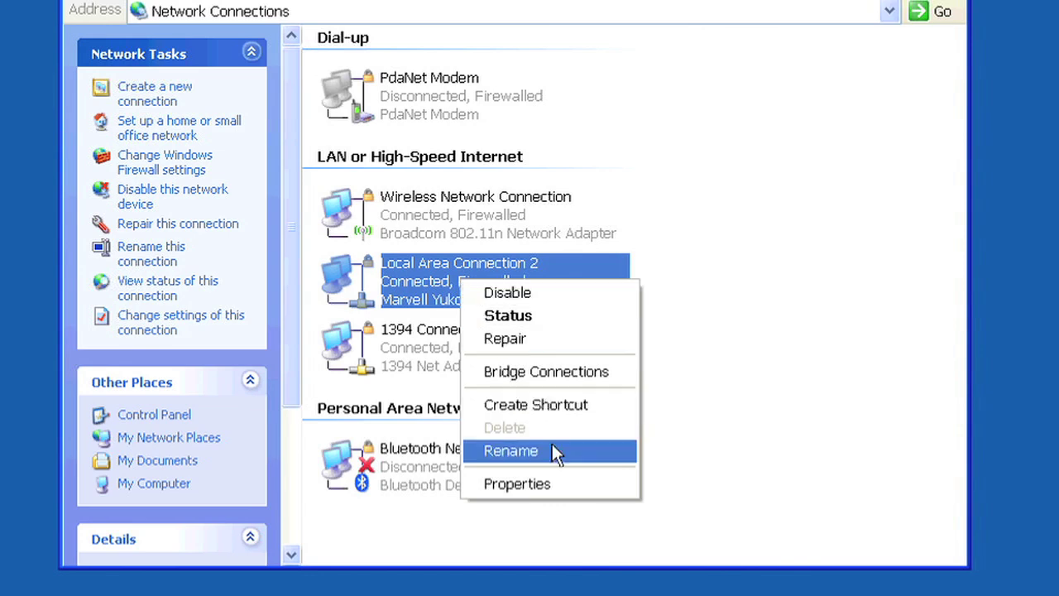
{"action": "left_click", "coordinate": [582, 480]}
{"action": "left_click", "coordinate": [271, 335]}
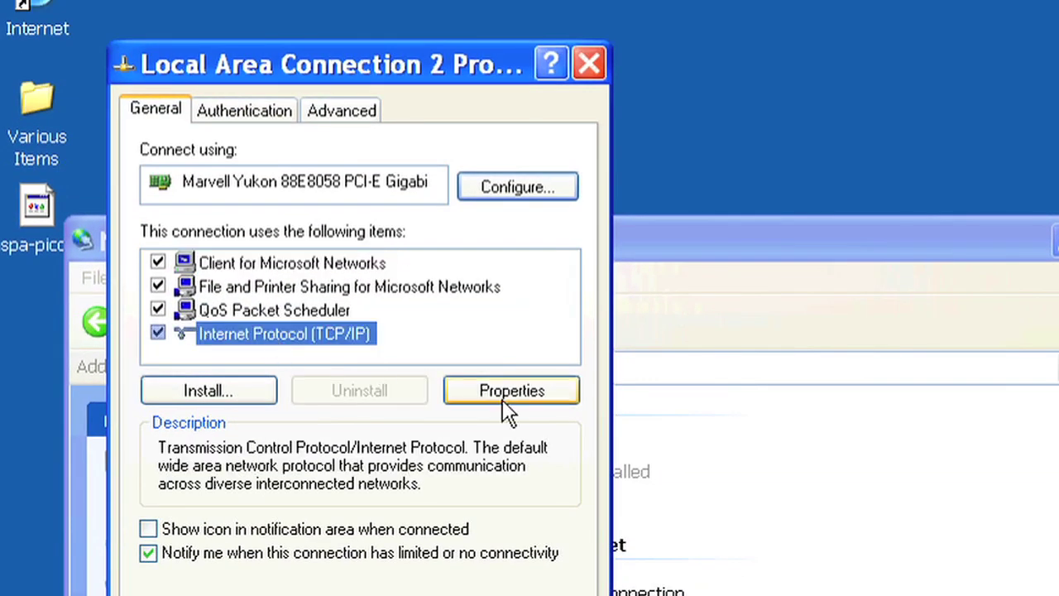
{"action": "left_click", "coordinate": [502, 397]}
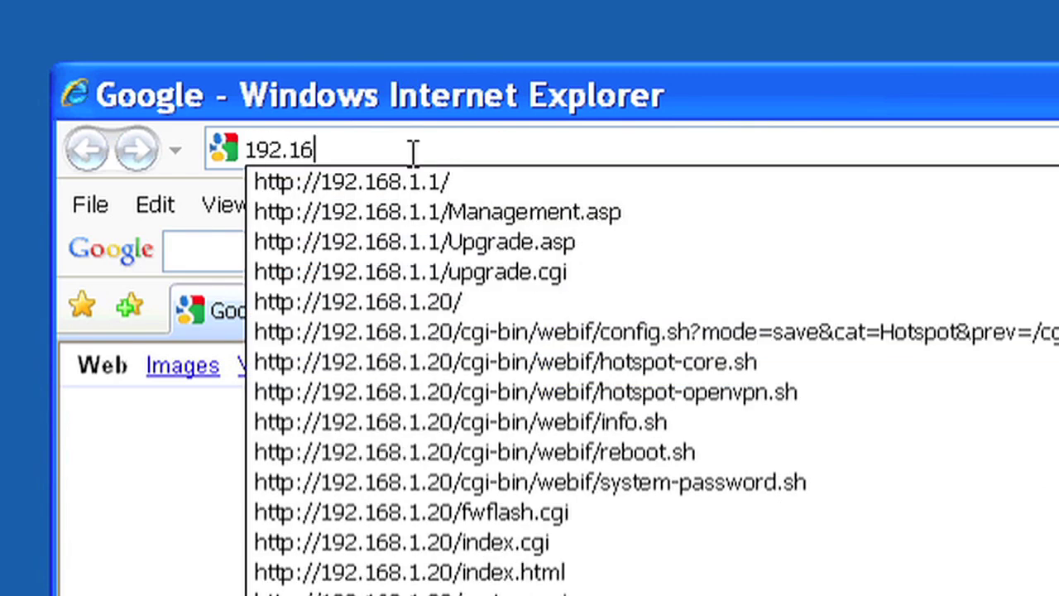
- Load the router at 192.168.1.20 and view its System tab with firmware XS2.ar2316.v3.5.4494
{"action": "type", "text": "2.168.1.20"}
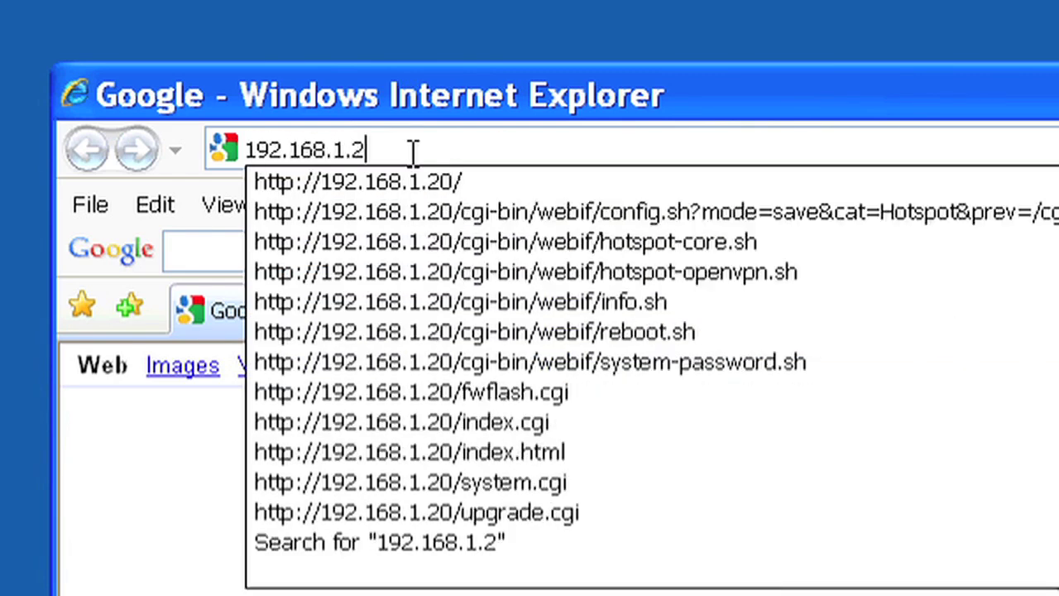
{"action": "key", "text": "Return"}
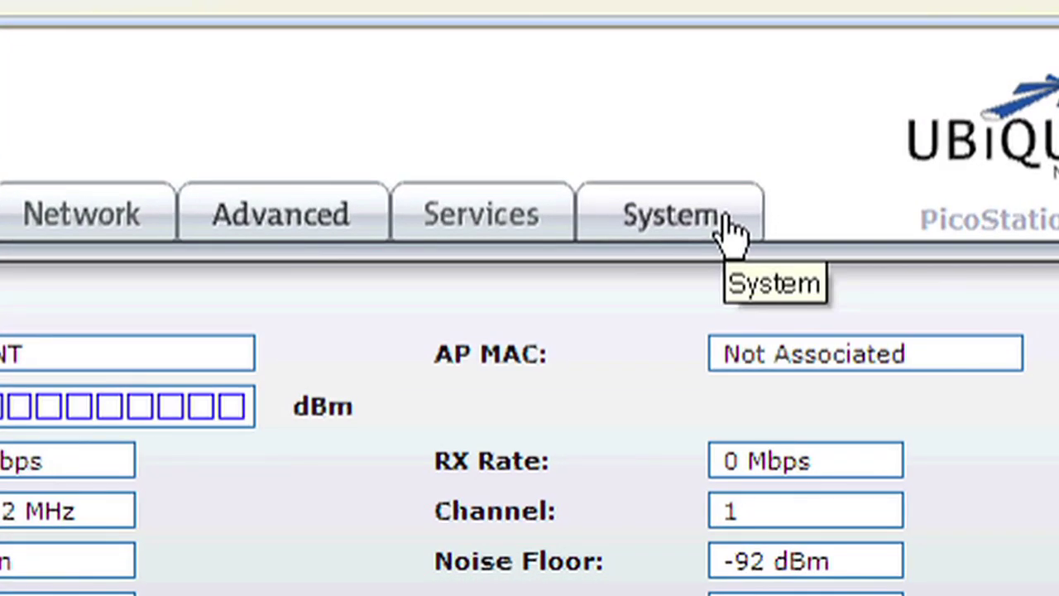
{"action": "left_click", "coordinate": [727, 232]}
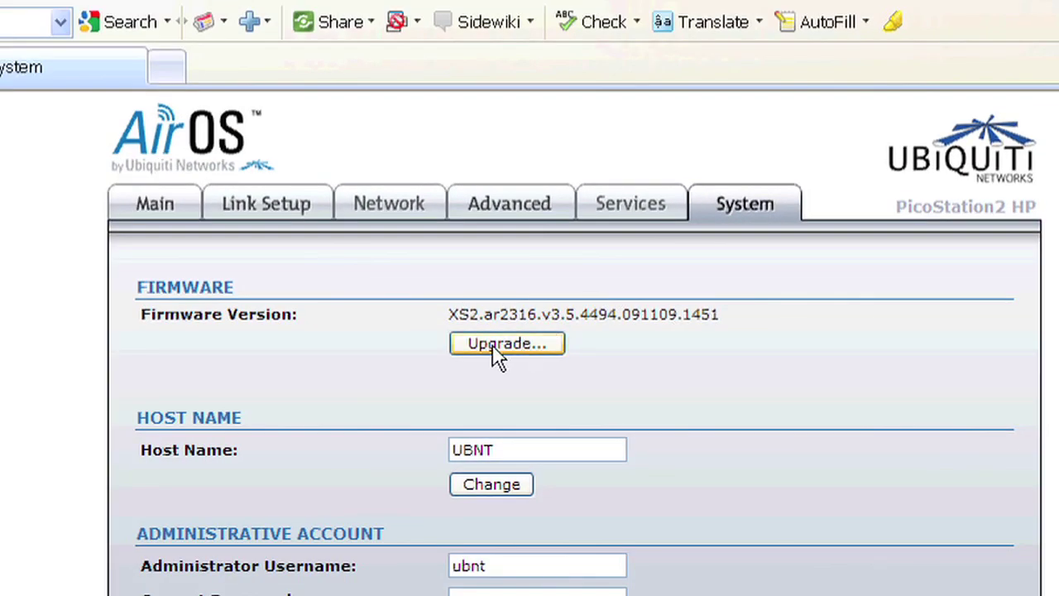
- Upload hspa-pico2-2.83 from the Desktop to the router and start the firmware upgrade
{"action": "left_click", "coordinate": [496, 347]}
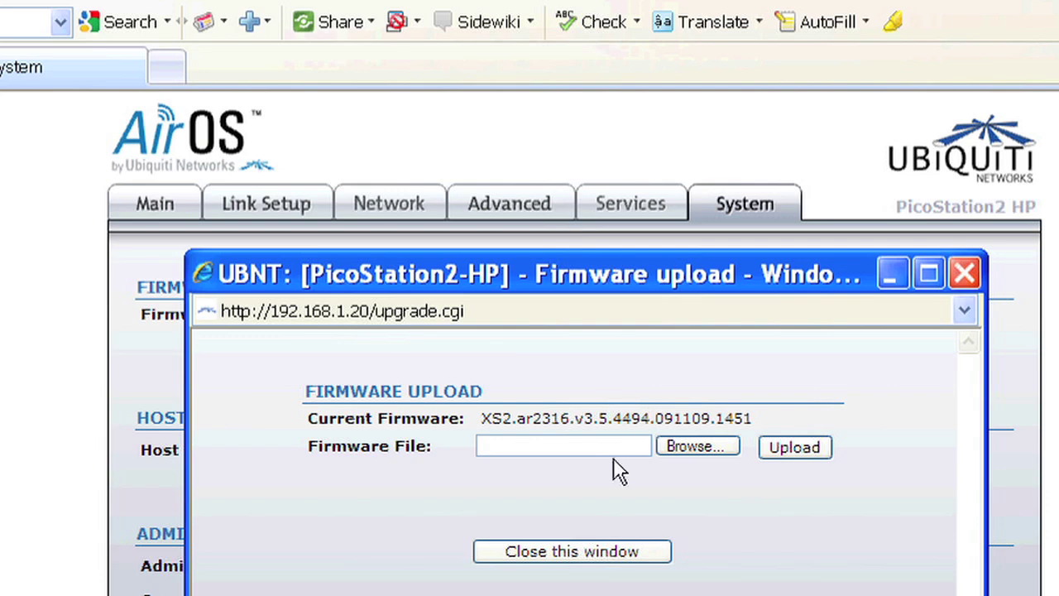
{"action": "left_click", "coordinate": [703, 455]}
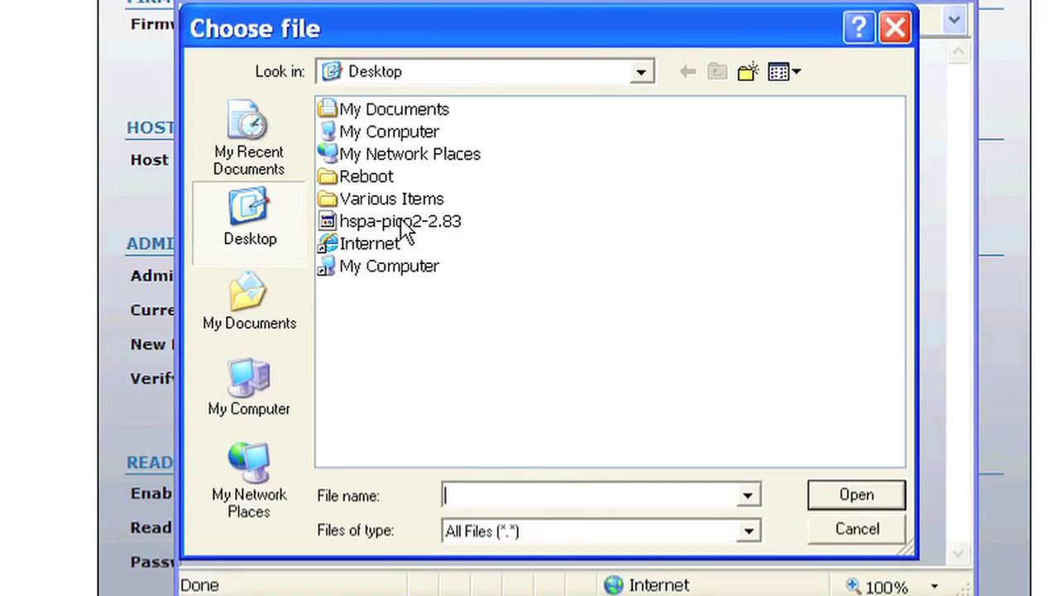
{"action": "left_click", "coordinate": [403, 301]}
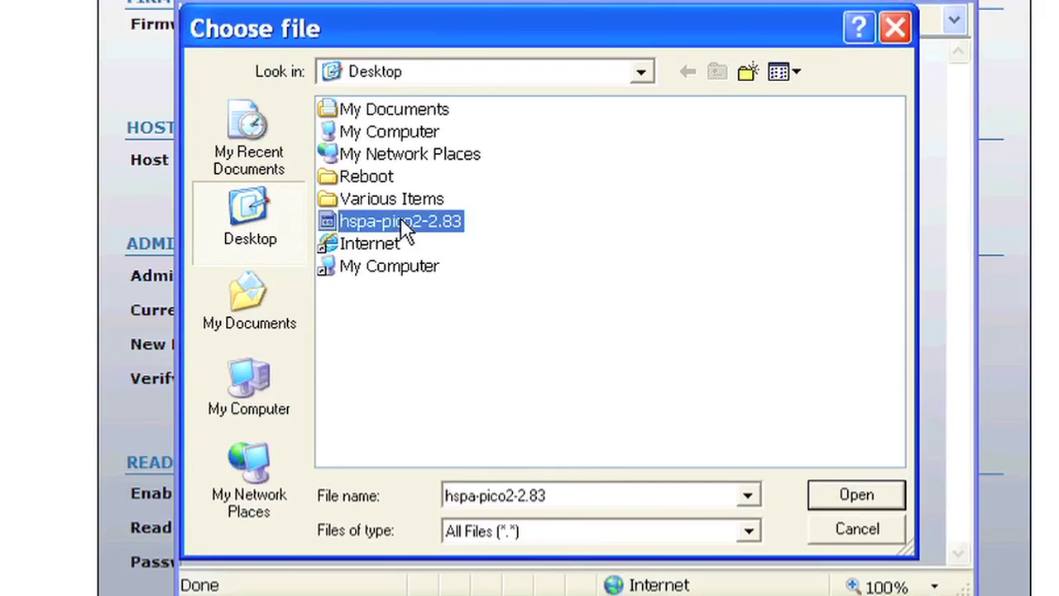
{"action": "left_click", "coordinate": [876, 494]}
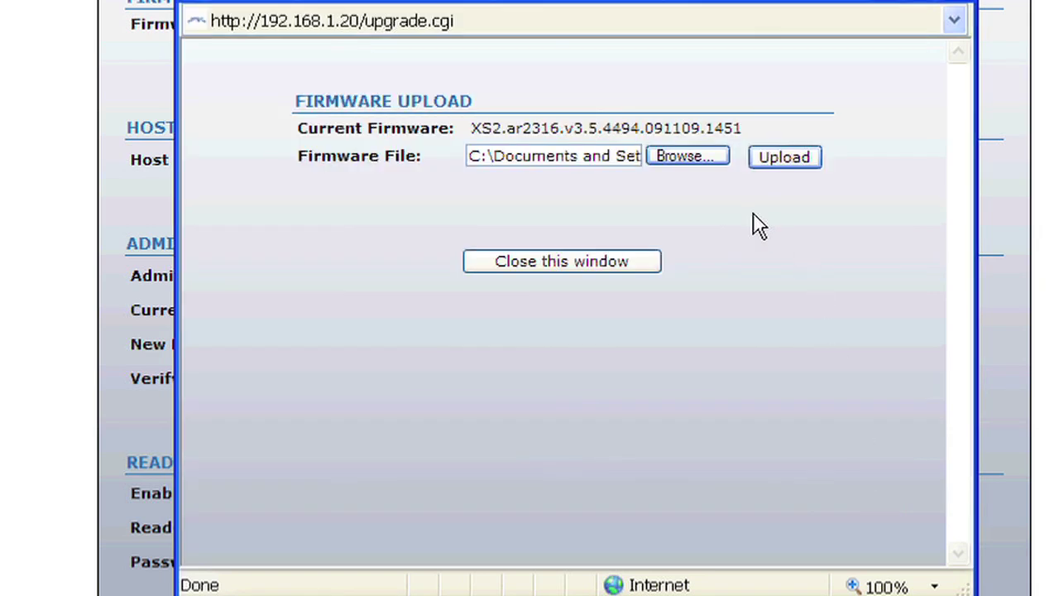
{"action": "left_click", "coordinate": [775, 159]}
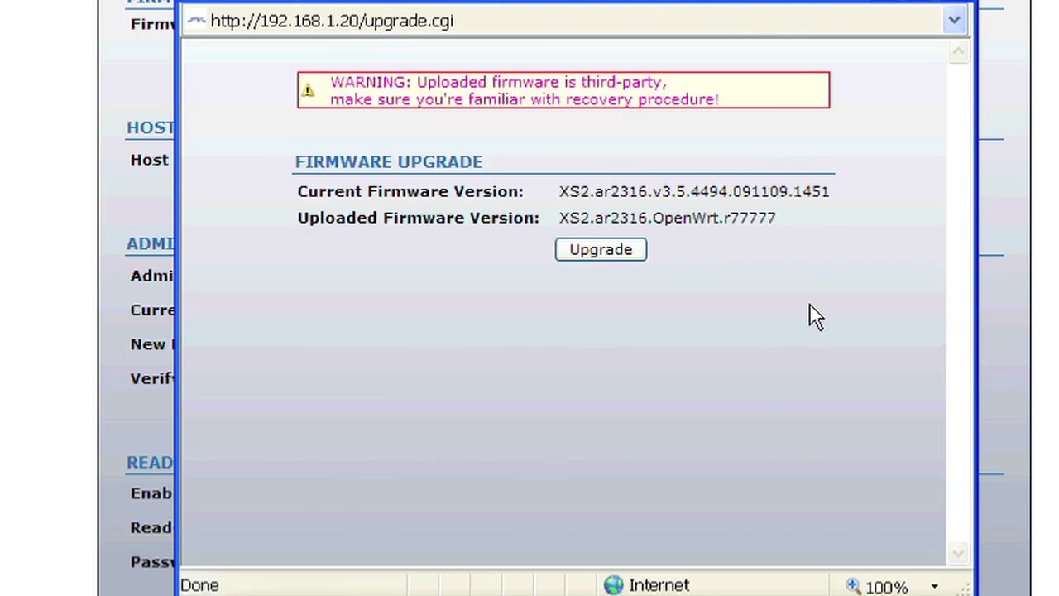
{"action": "left_click", "coordinate": [577, 253]}
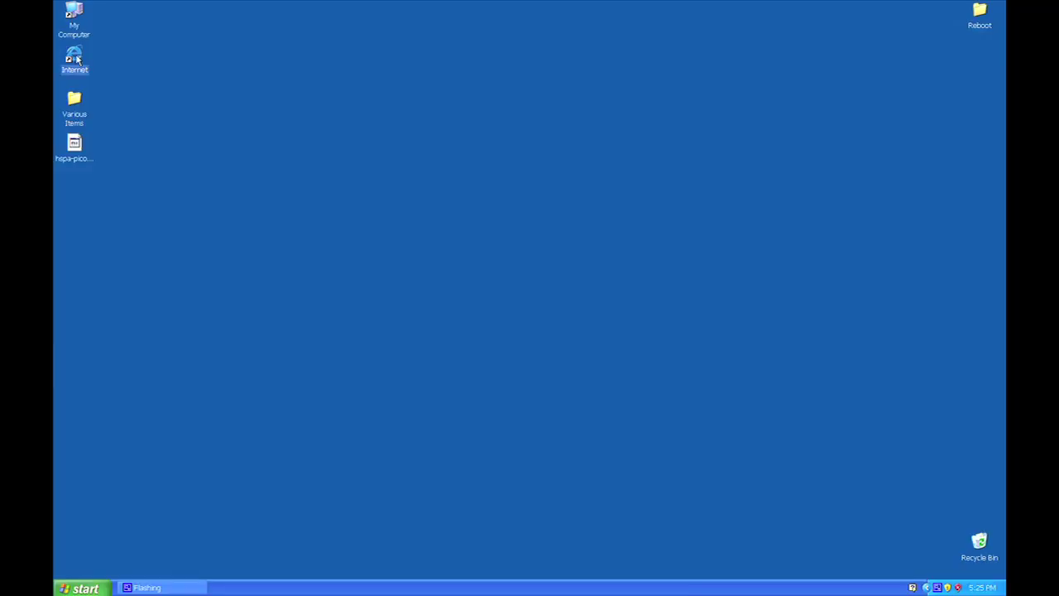
- Open a new Internet Explorer window and begin entering the router's address
{"action": "double_click", "coordinate": [74, 58]}
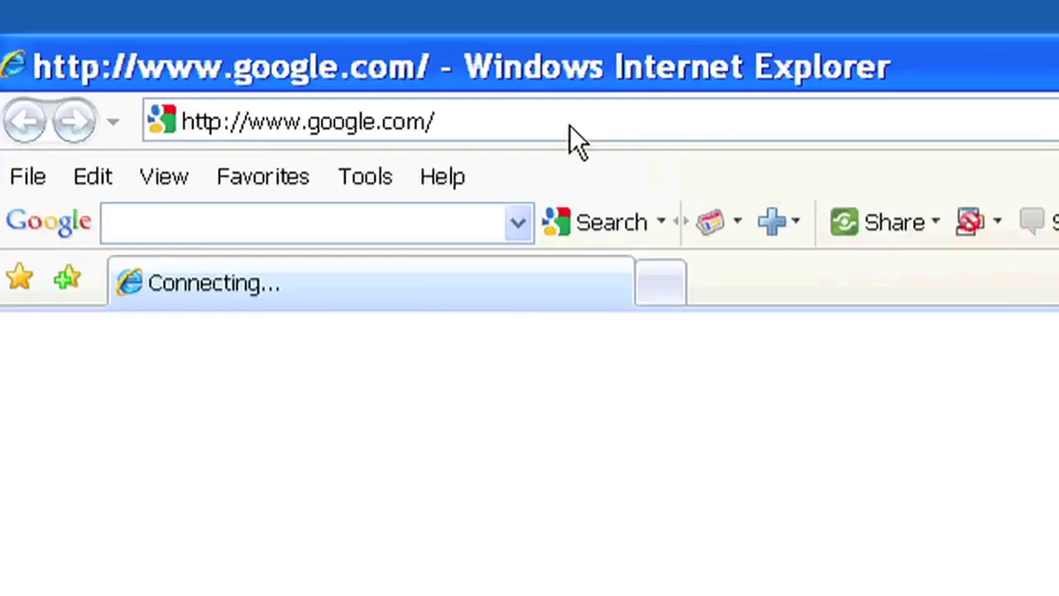
{"action": "left_click", "coordinate": [602, 123]}
- Log in to the router console at 192.168.1.20 with the admin user name and password
{"action": "type", "text": "192"}
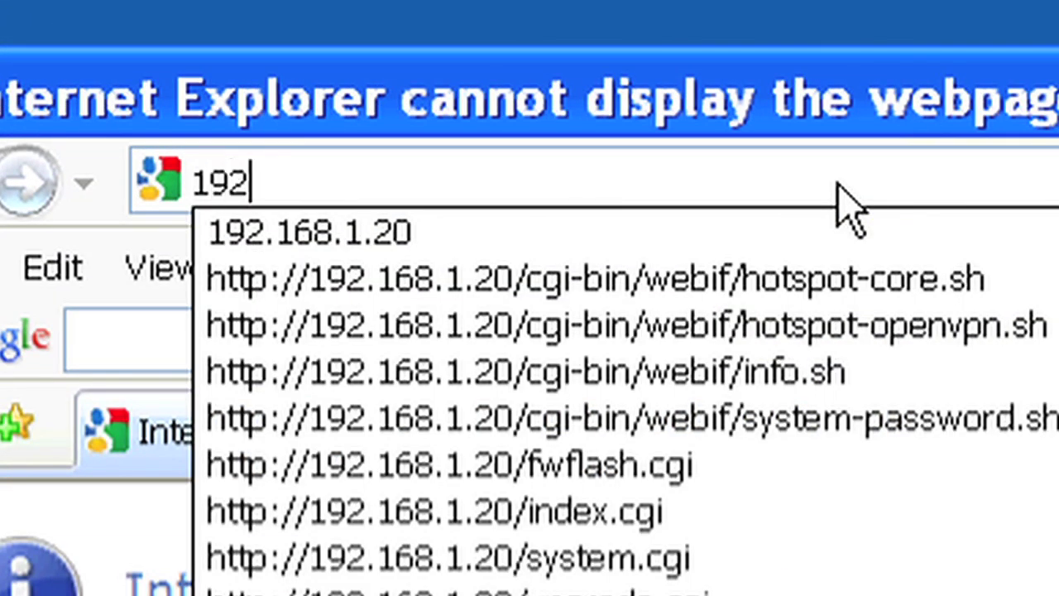
{"action": "type", "text": ".168.1"}
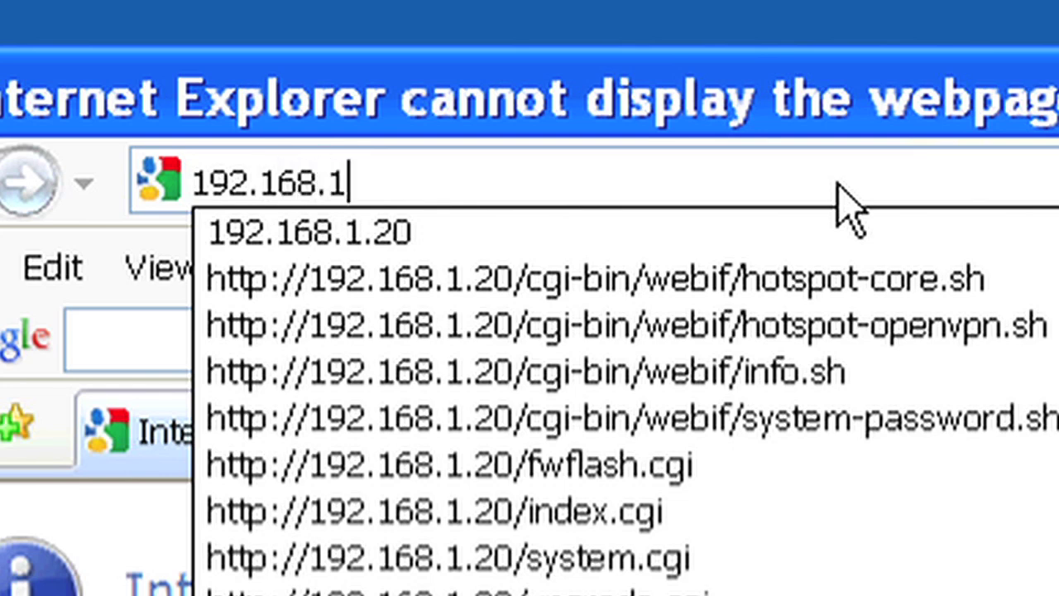
{"action": "type", "text": ".20"}
{"action": "key", "text": "Return"}
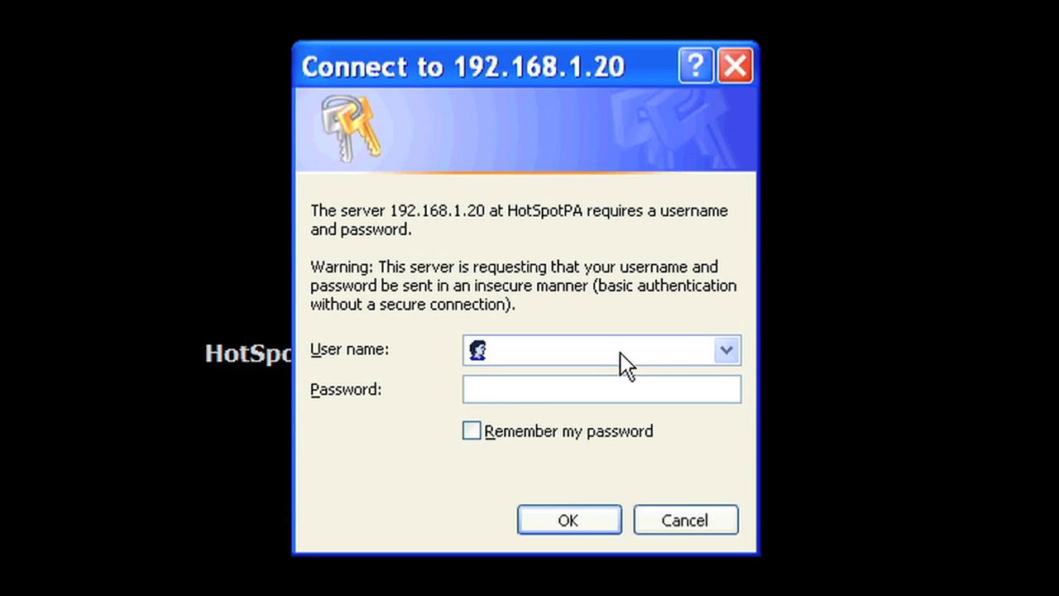
{"action": "type", "text": "oot"}
{"action": "left_click", "coordinate": [678, 394]}
{"action": "type", "text": "admin1234"}
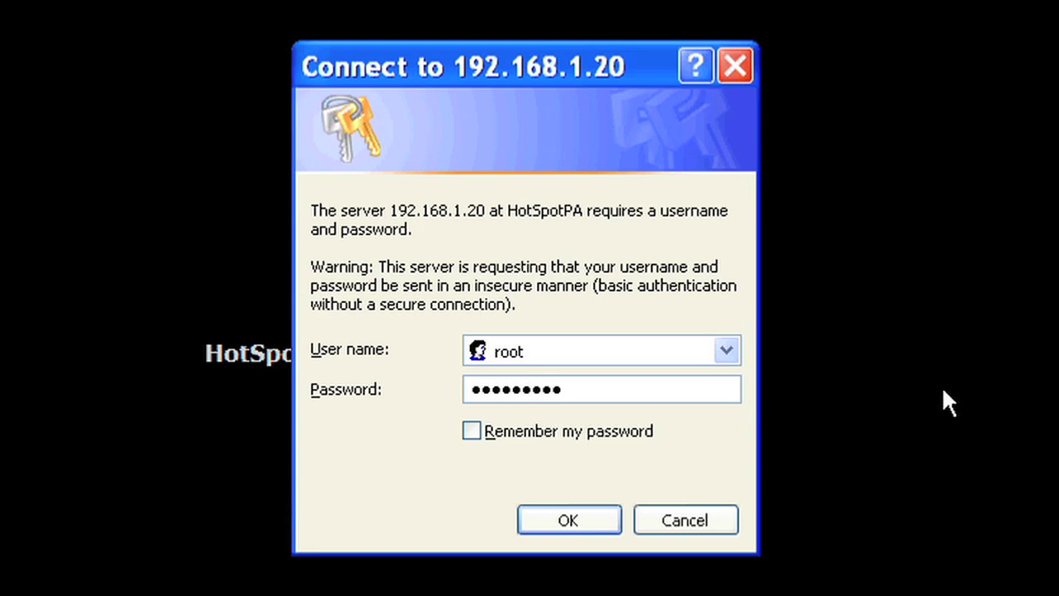
{"action": "left_click", "coordinate": [586, 518]}
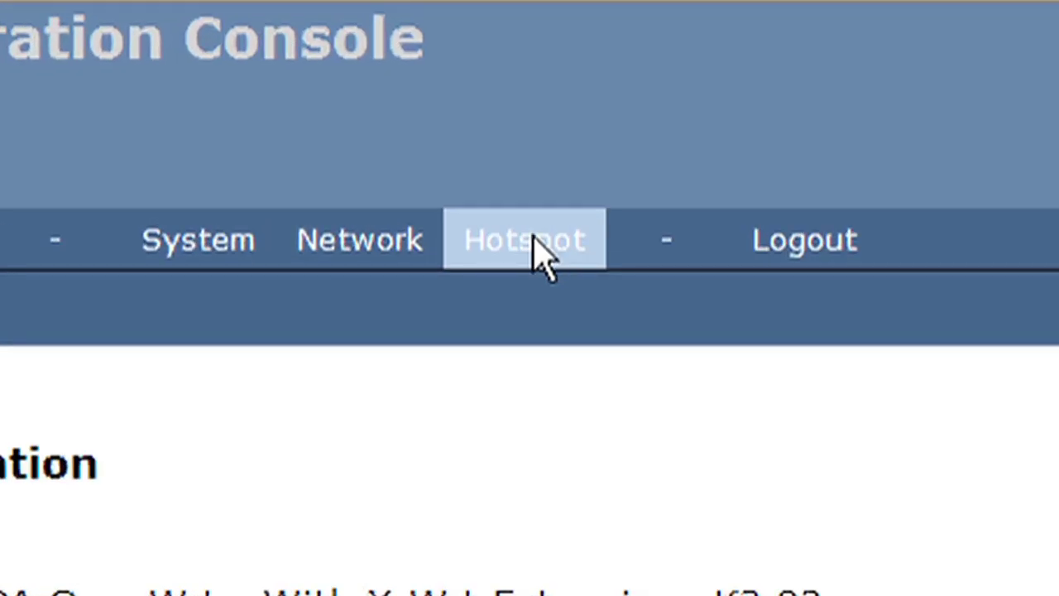
- On the Hotspot VPN page, attach the client certificate .crt from the cert-key folder
{"action": "left_click", "coordinate": [534, 242]}
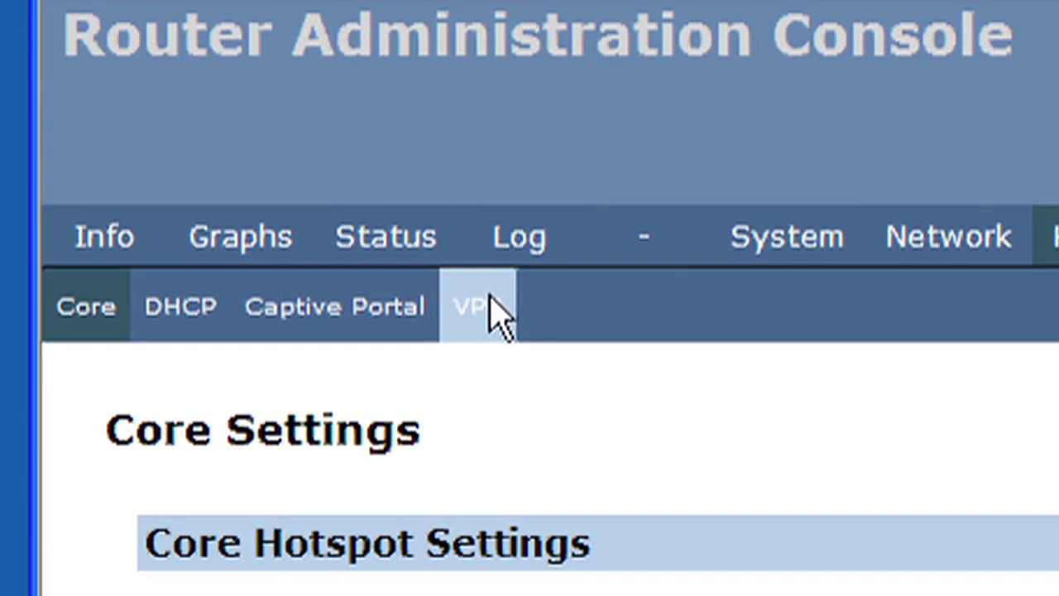
{"action": "left_click", "coordinate": [490, 298]}
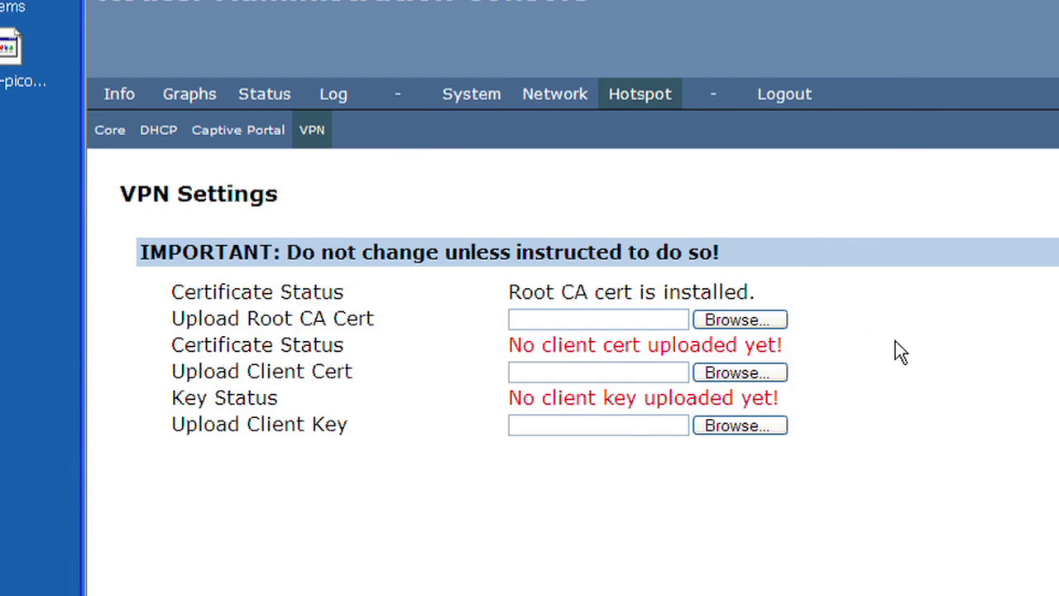
{"action": "left_click", "coordinate": [642, 373]}
{"action": "left_click", "coordinate": [765, 375]}
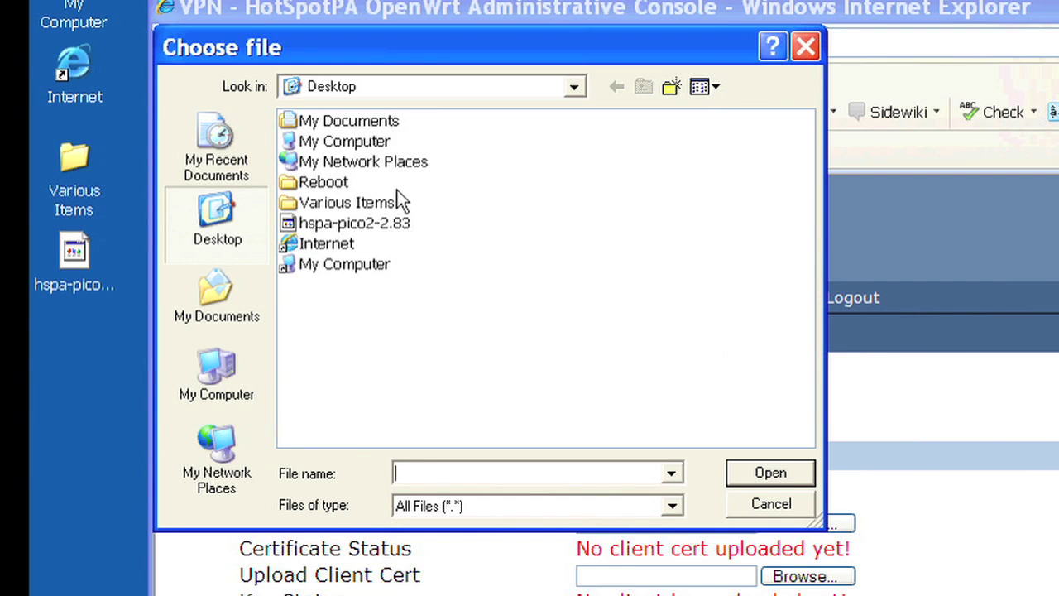
{"action": "double_click", "coordinate": [369, 203]}
{"action": "double_click", "coordinate": [326, 121]}
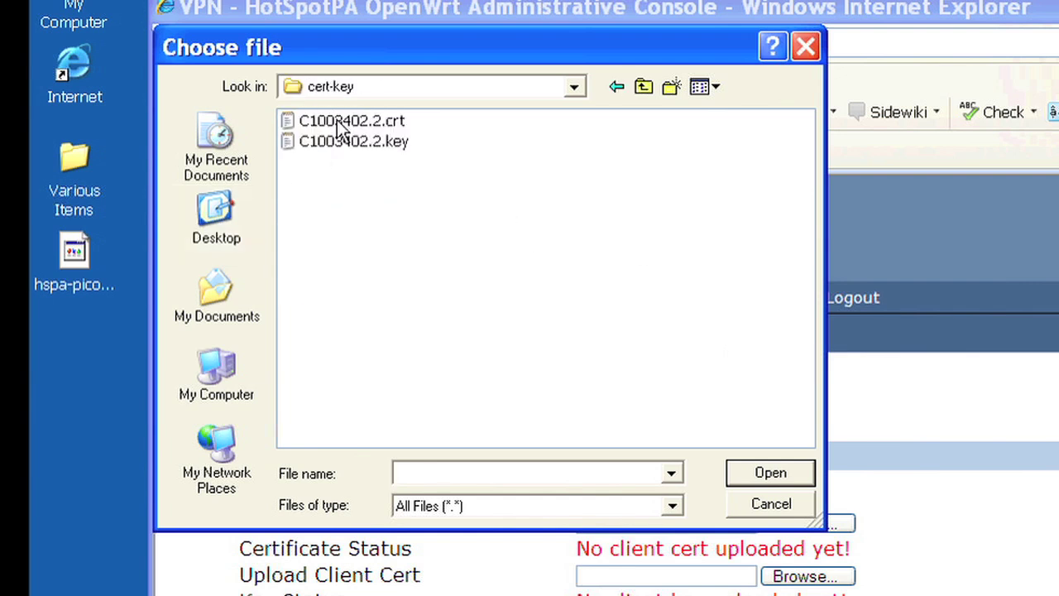
{"action": "left_click", "coordinate": [358, 120]}
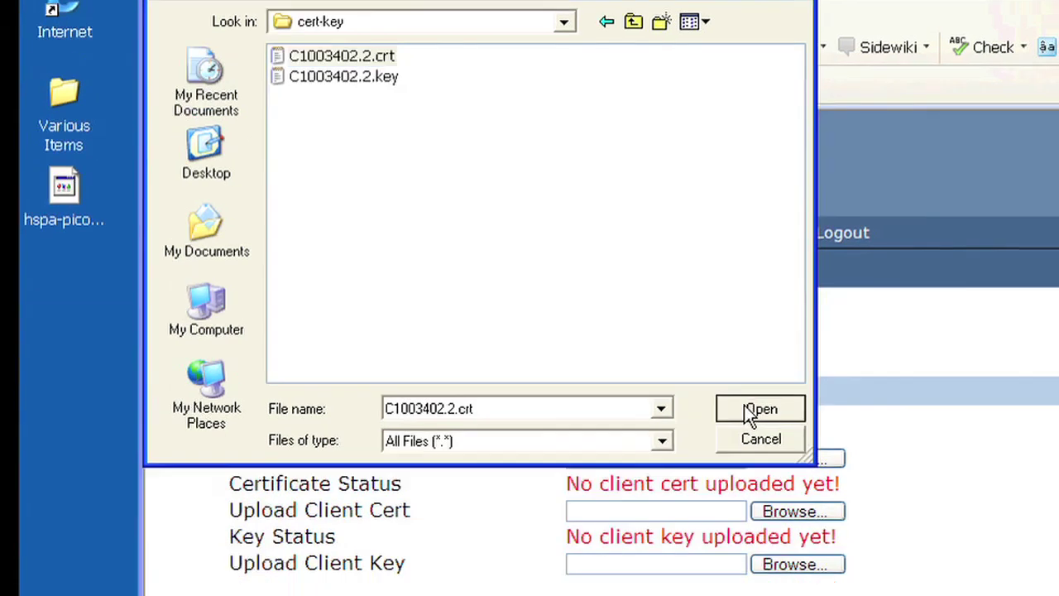
{"action": "left_click", "coordinate": [754, 468]}
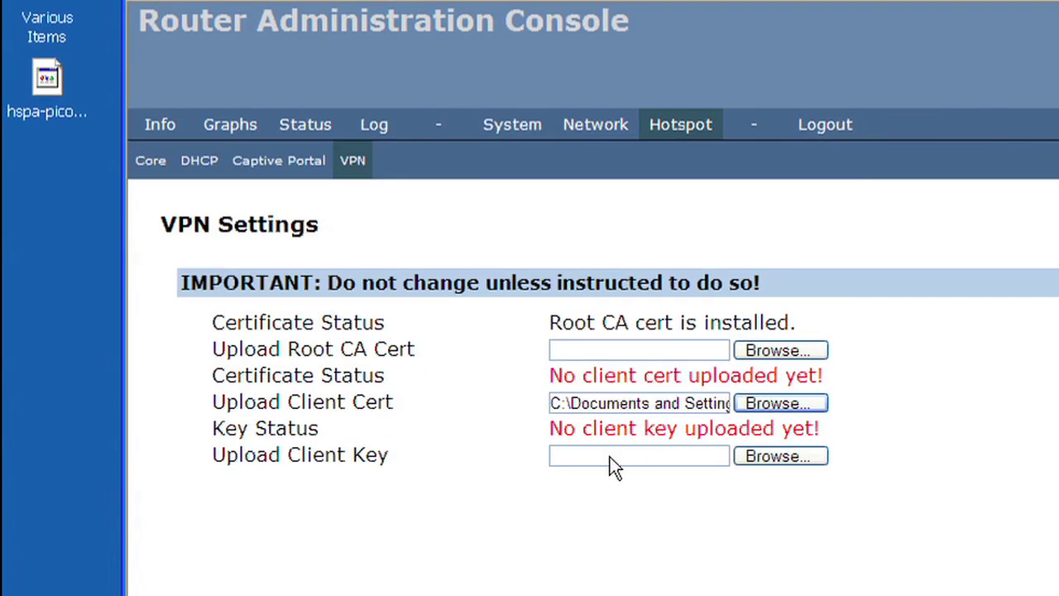
- Attach the client key .key file and save the VPN changes
{"action": "left_click", "coordinate": [760, 458]}
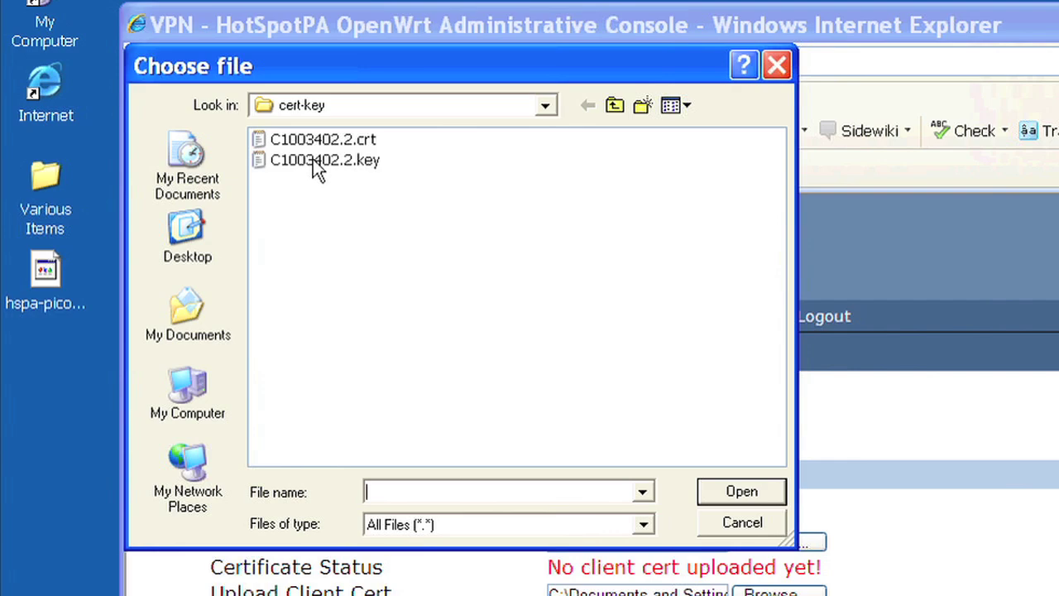
{"action": "left_click", "coordinate": [323, 162]}
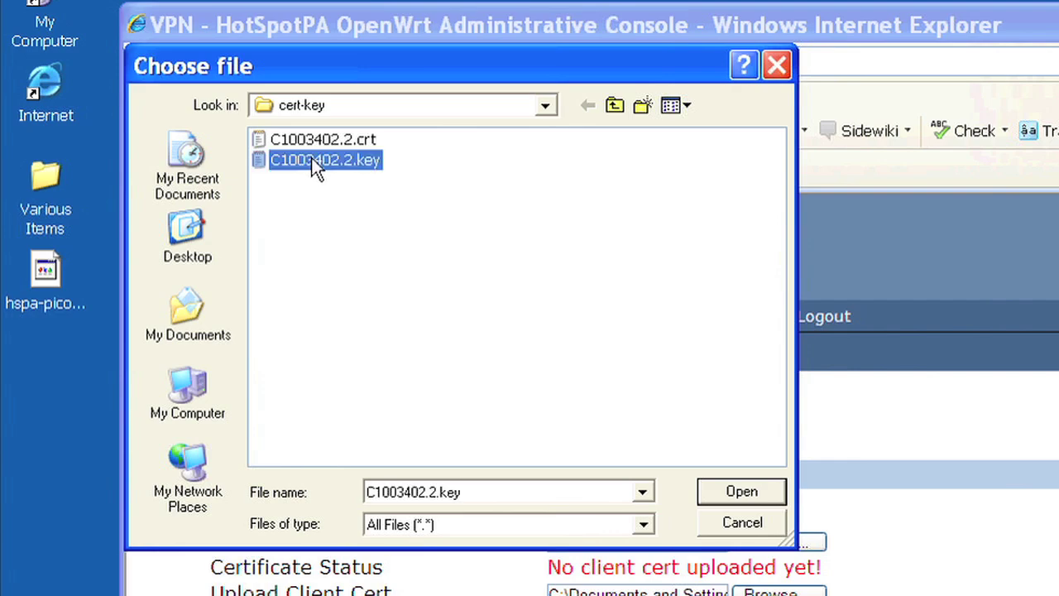
{"action": "left_click", "coordinate": [741, 492]}
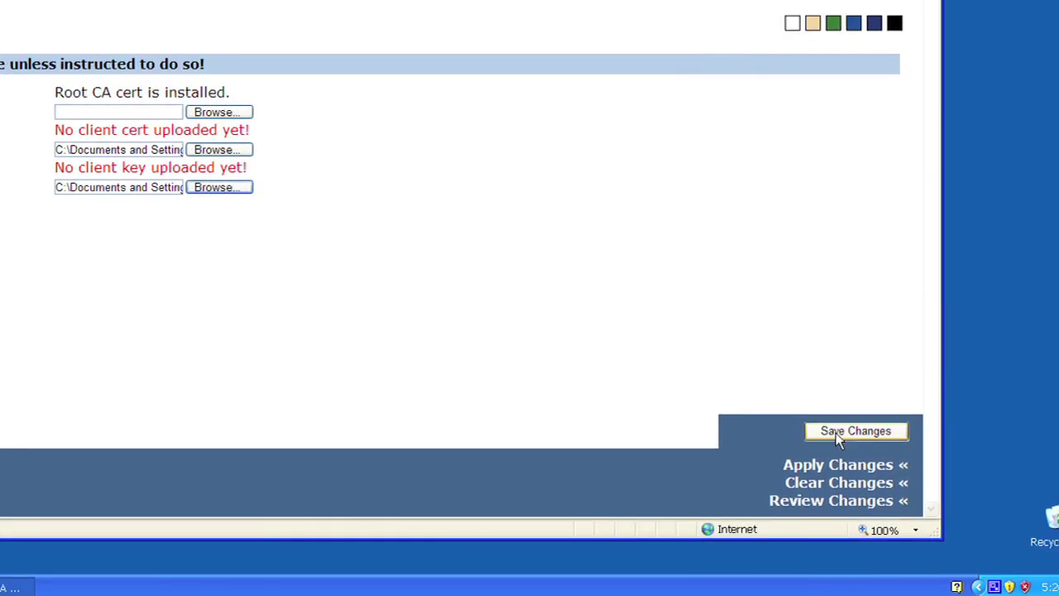
{"action": "left_click", "coordinate": [835, 432]}
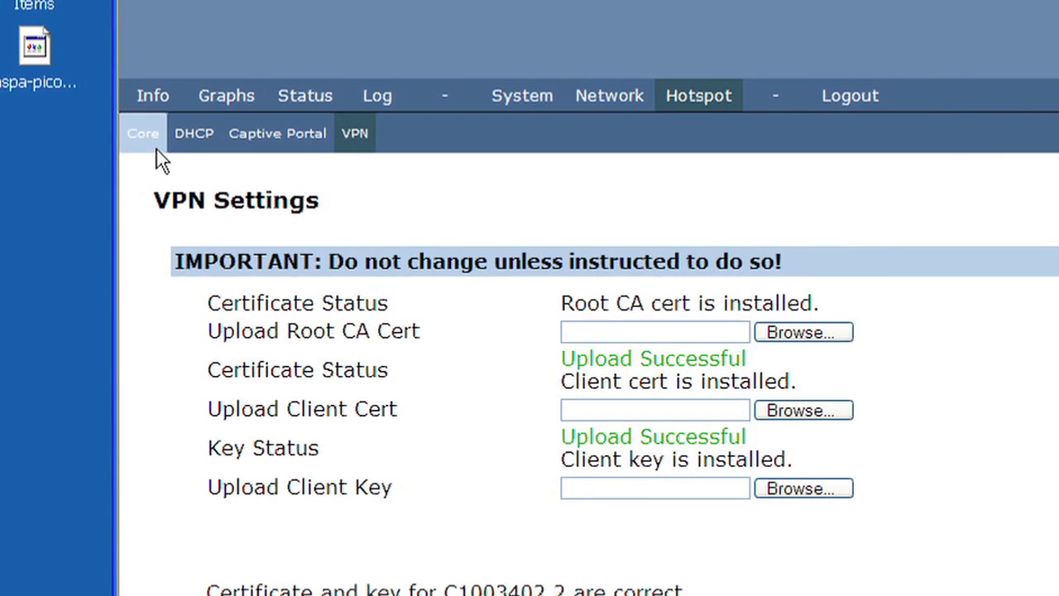
{"action": "left_click", "coordinate": [157, 150]}
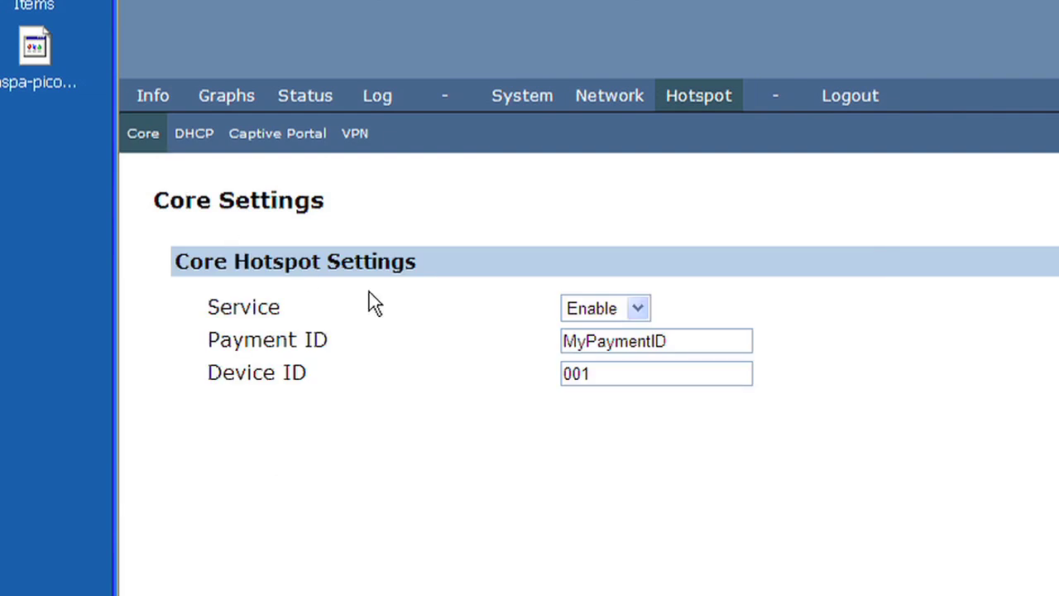
- Enter the assigned Payment ID and Device ID 'Office', then save and apply the changes
{"action": "double_click", "coordinate": [621, 344]}
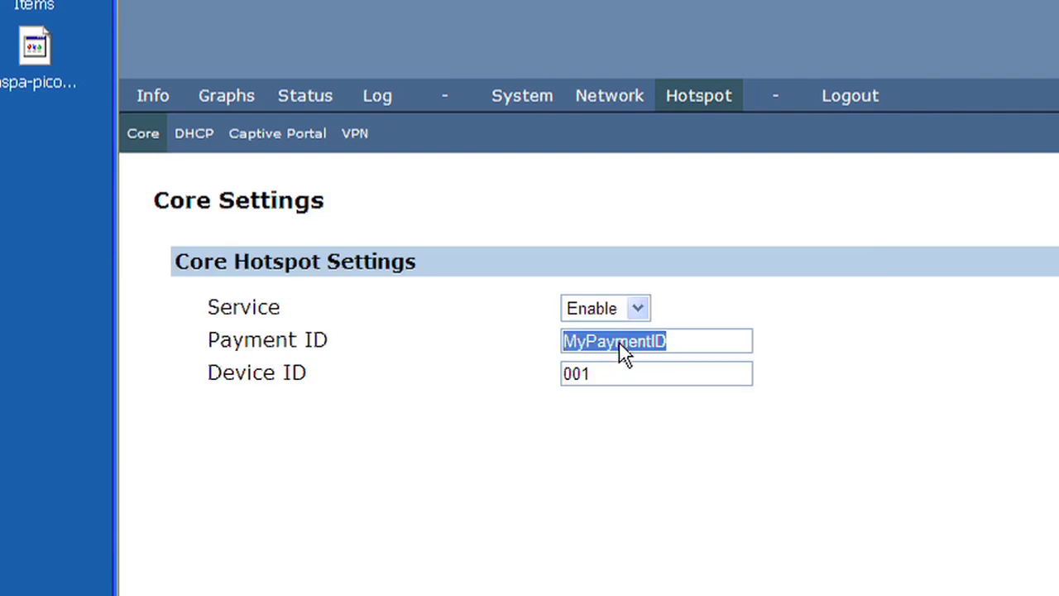
{"action": "type", "text": "Dem"}
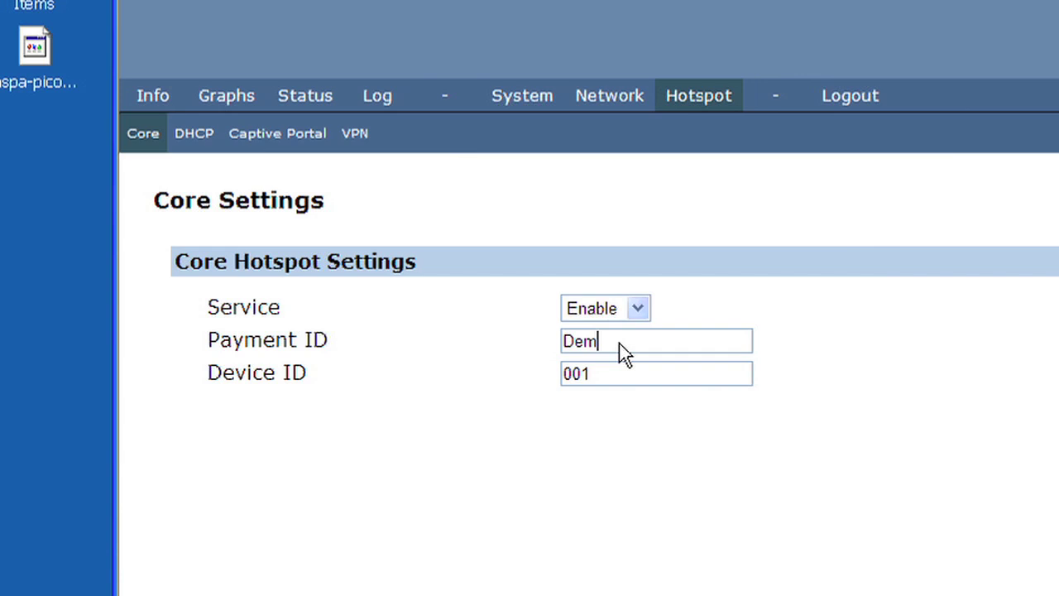
{"action": "type", "text": "o6"}
{"action": "left_click", "coordinate": [620, 373]}
{"action": "double_click", "coordinate": [621, 373]}
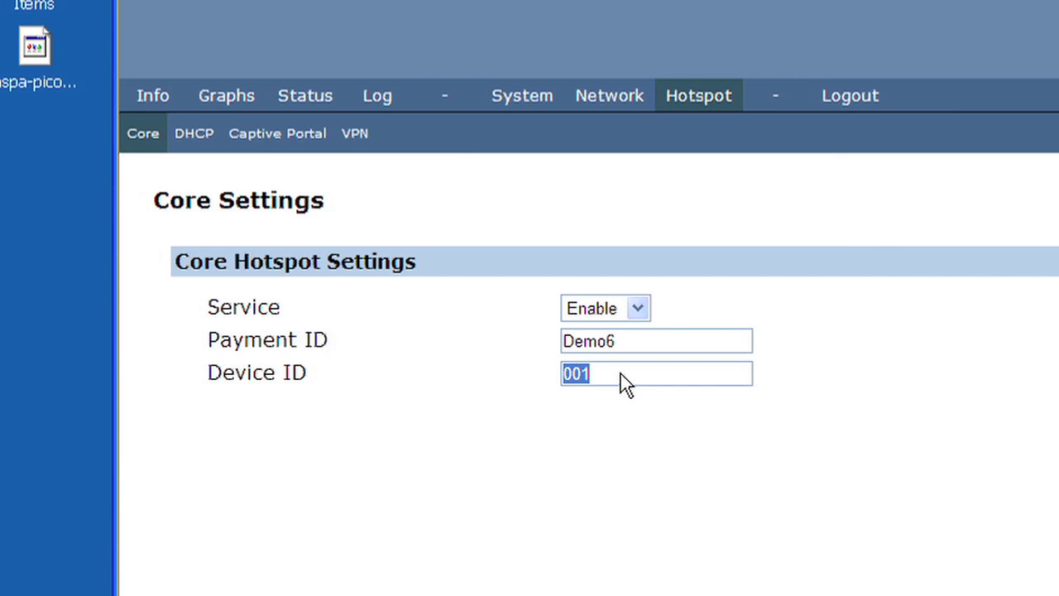
{"action": "type", "text": "Office"}
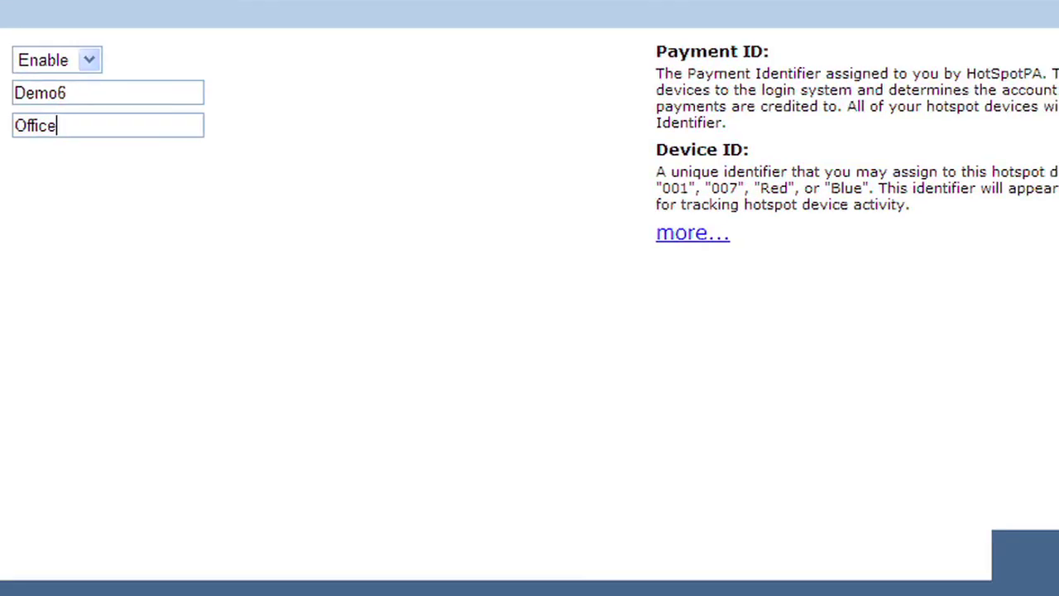
{"action": "left_click", "coordinate": [913, 438]}
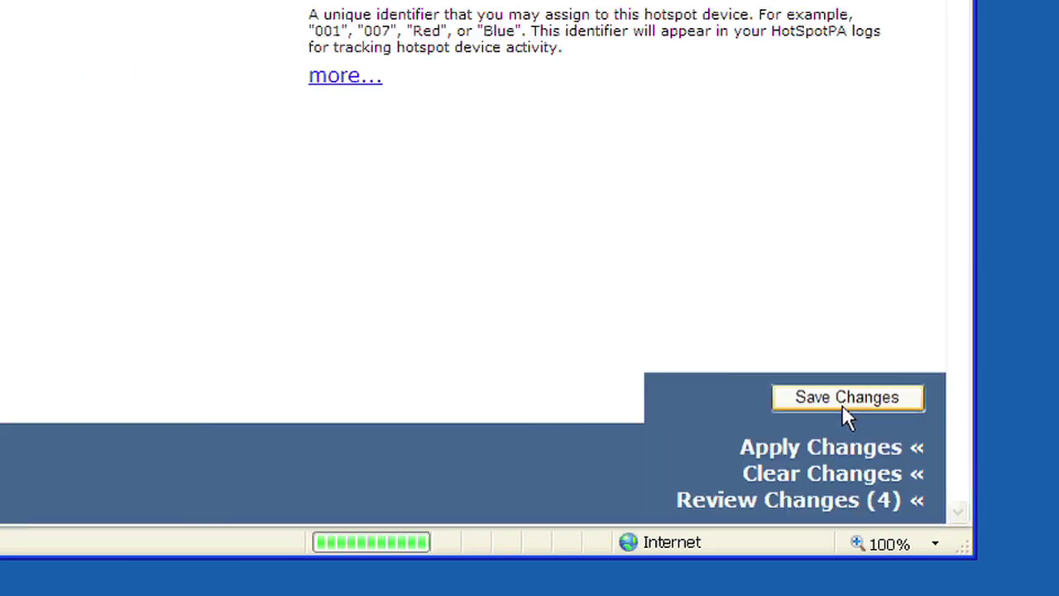
{"action": "left_click", "coordinate": [819, 447]}
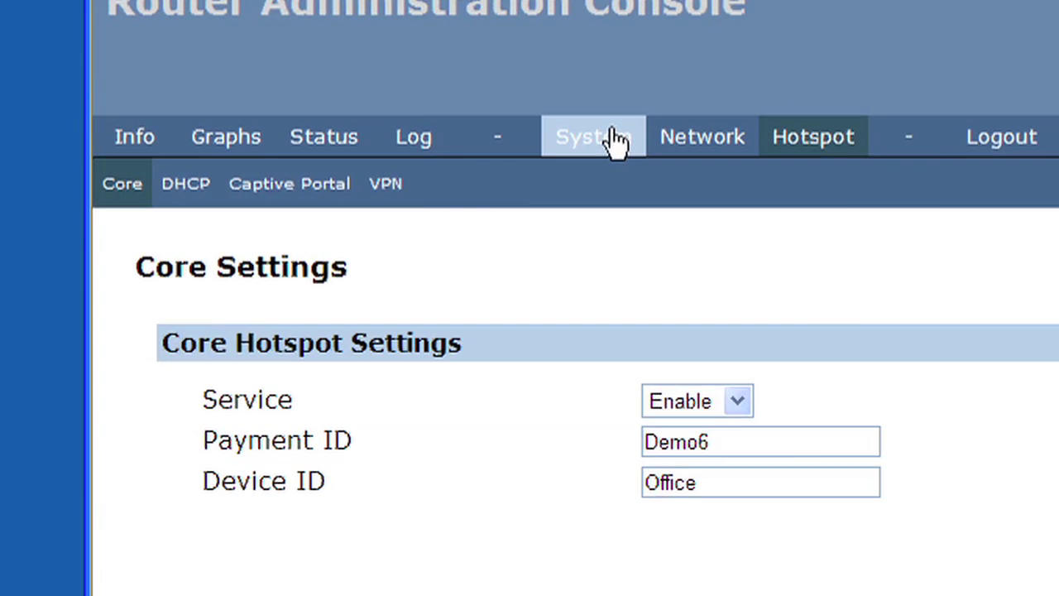
- Reboot the router via System > Reboot, confirming 'Yes, really reboot now'
{"action": "left_click", "coordinate": [612, 139]}
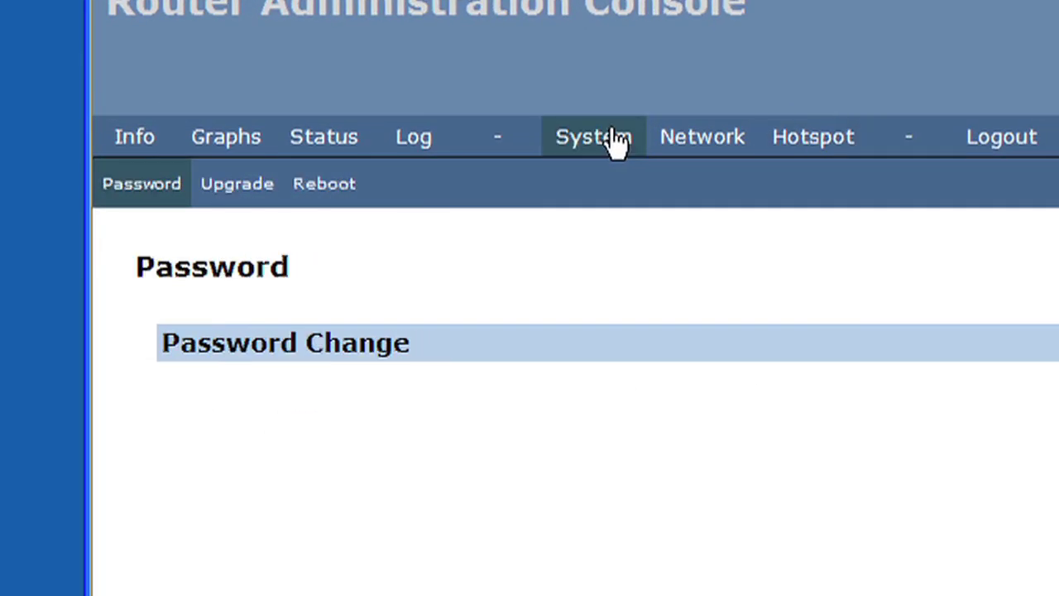
{"action": "left_click", "coordinate": [366, 205]}
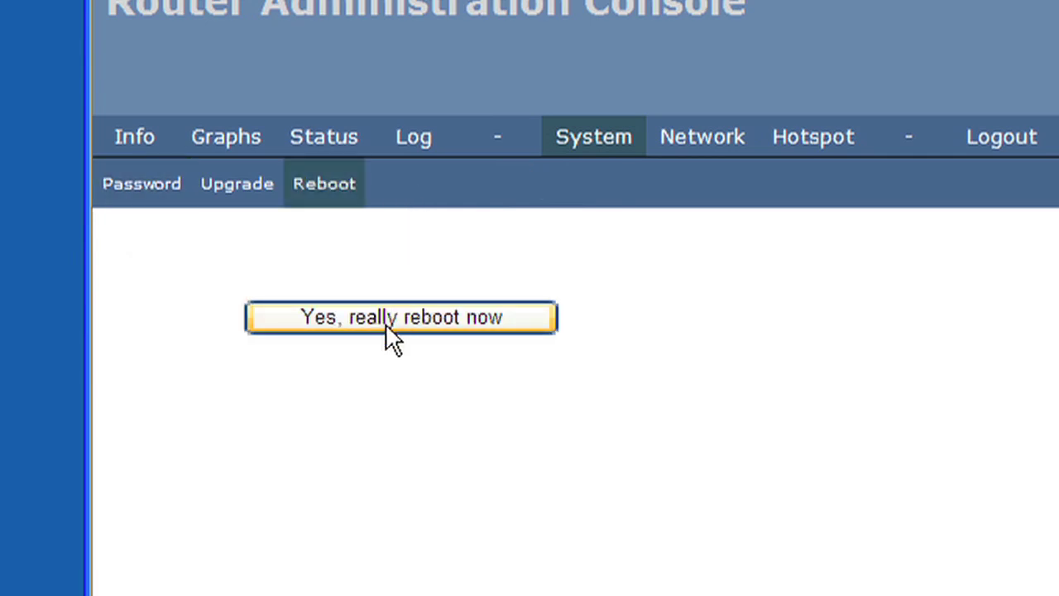
{"action": "left_click", "coordinate": [386, 326]}
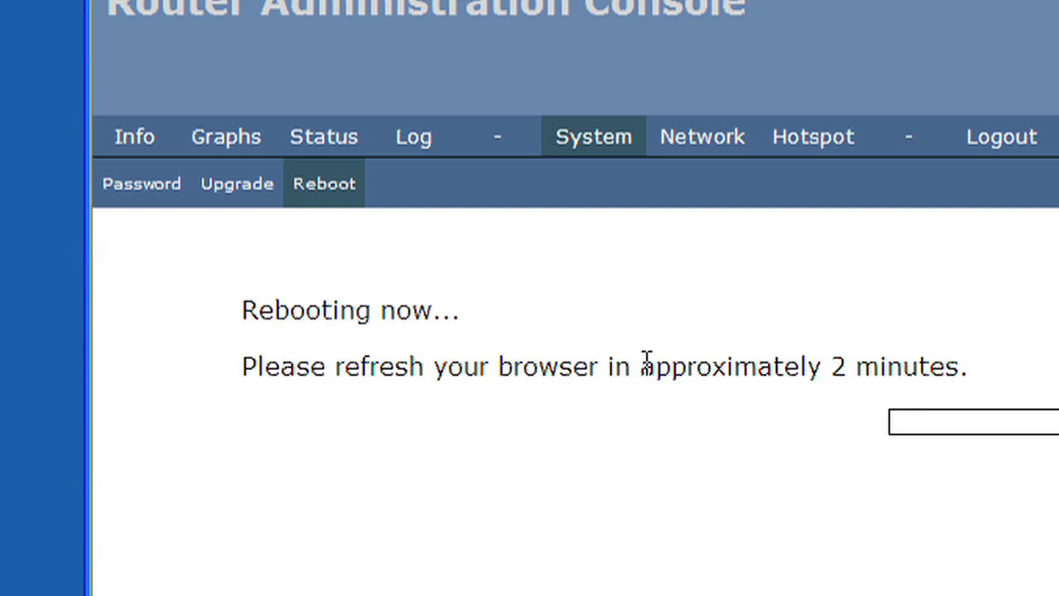